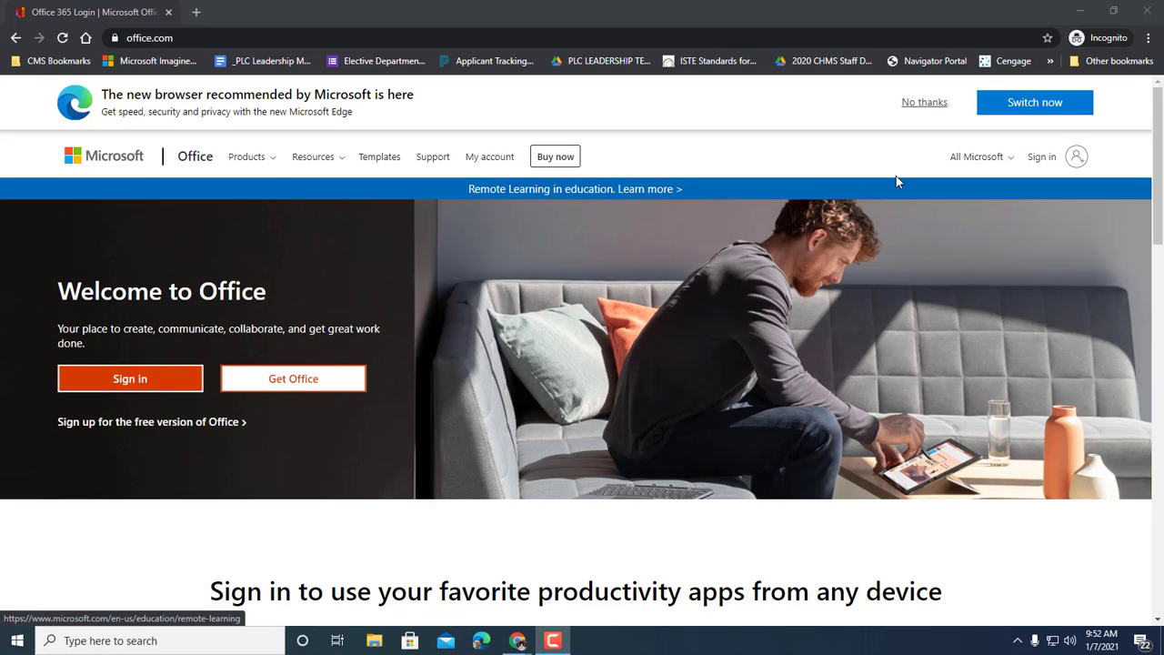
Step: Decline the Edge new-browser recommendation banner
click(921, 101)
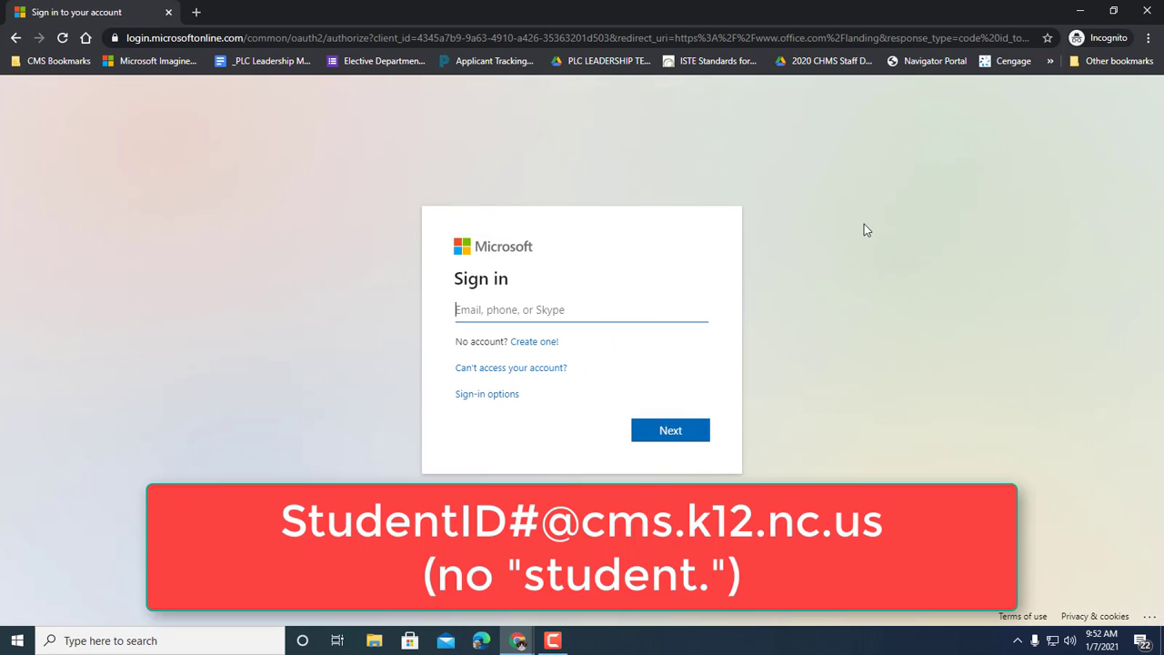
Step: Replace the sample StudentID address in the email field with the student's school e-mail address
text(StudentID#@cms.k12.nc.us)
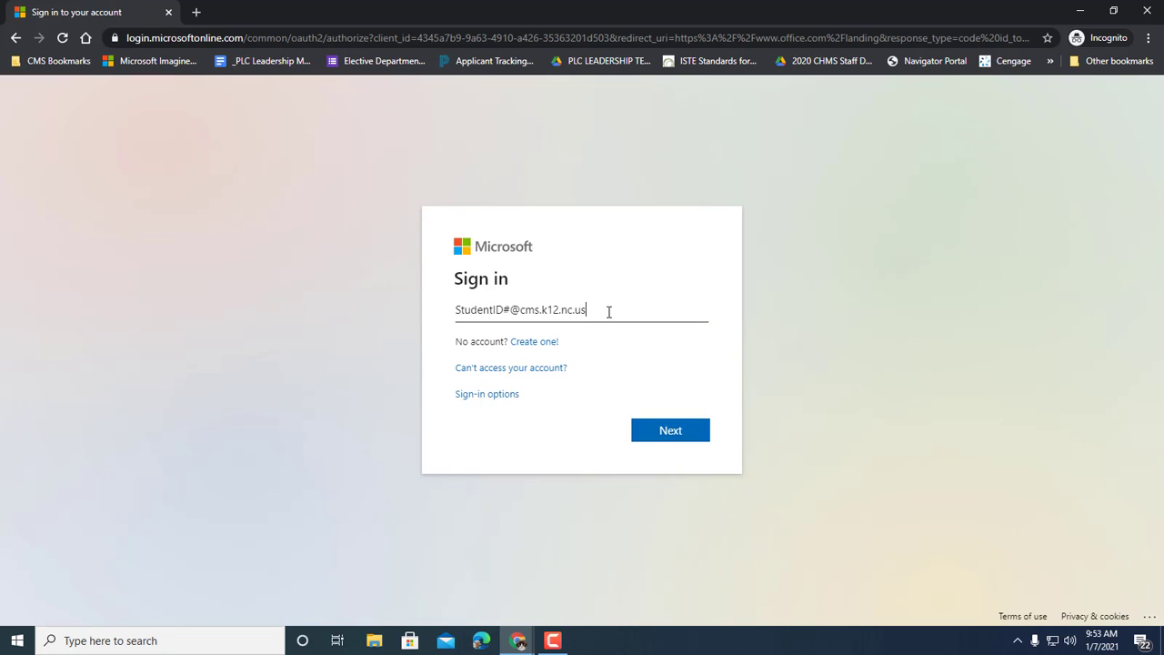
drag(603, 310, 427, 319)
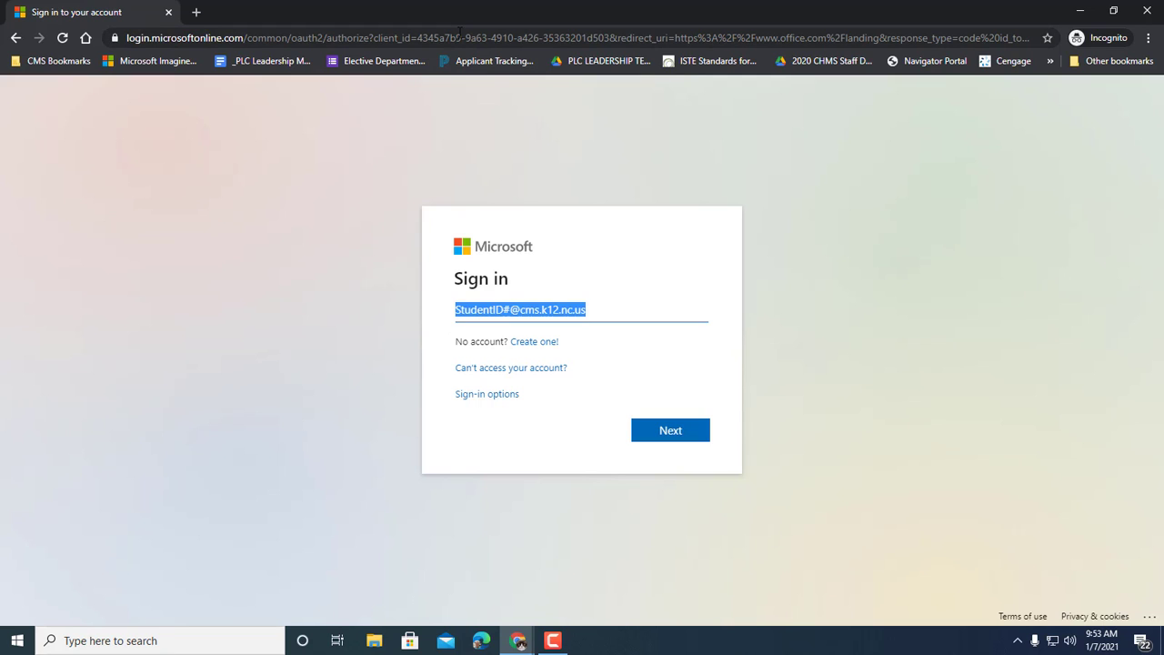
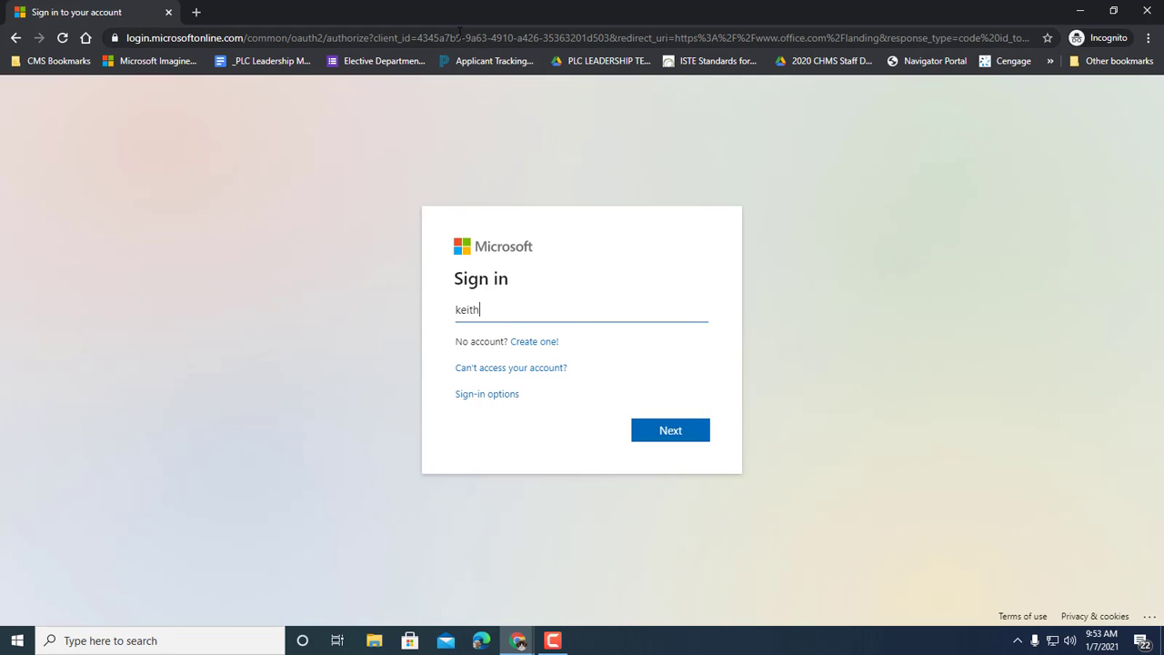
Step: Submit the e-mail, sign in with the account password, and choose No to staying signed in
key(Return)
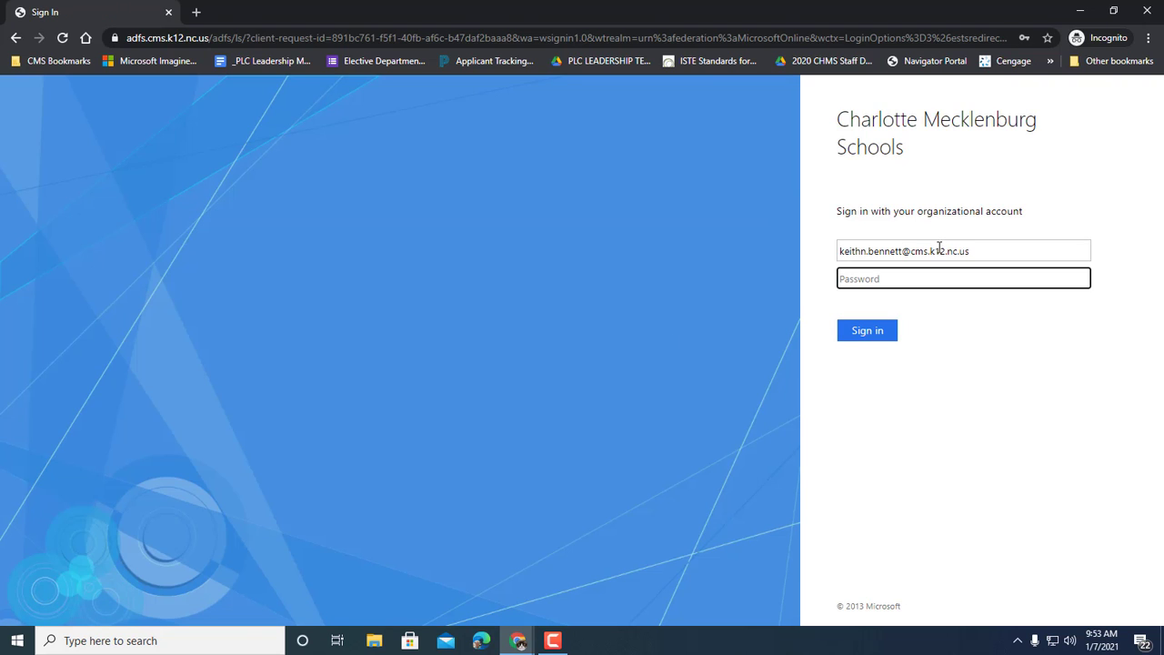
click(905, 275)
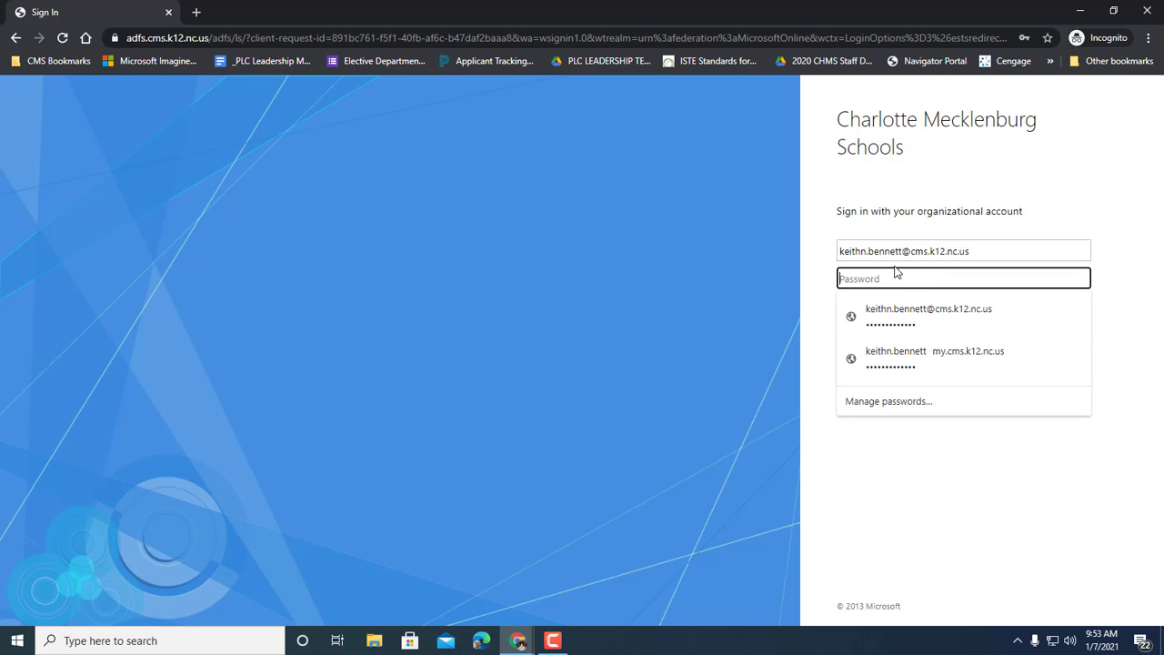
click(895, 445)
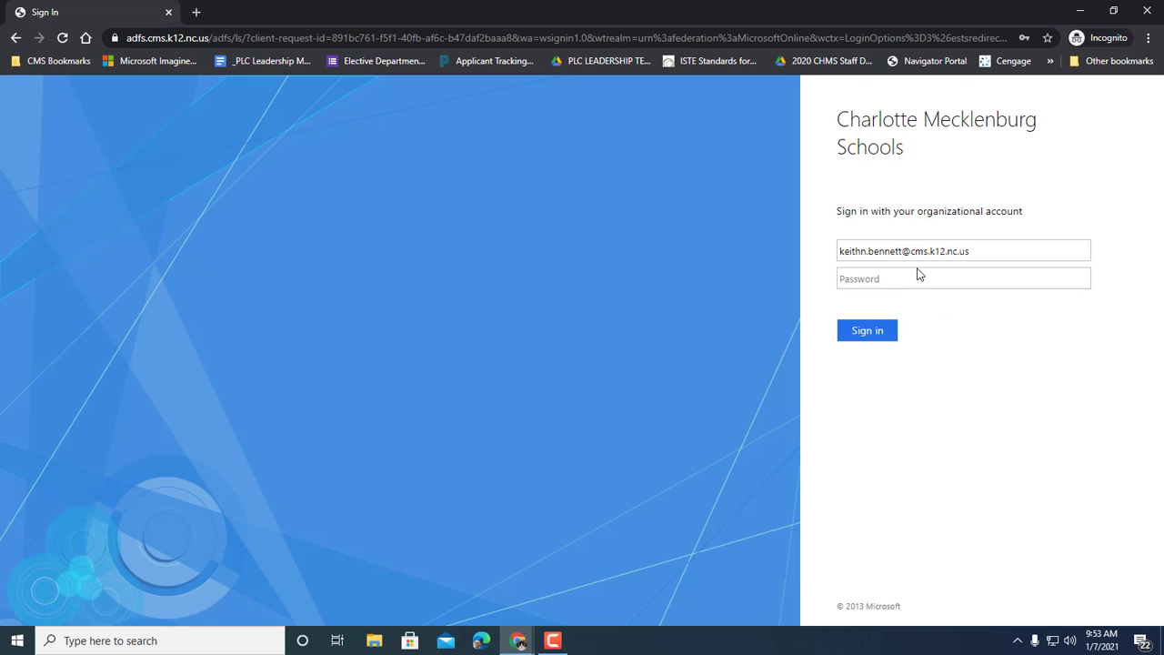
click(912, 275)
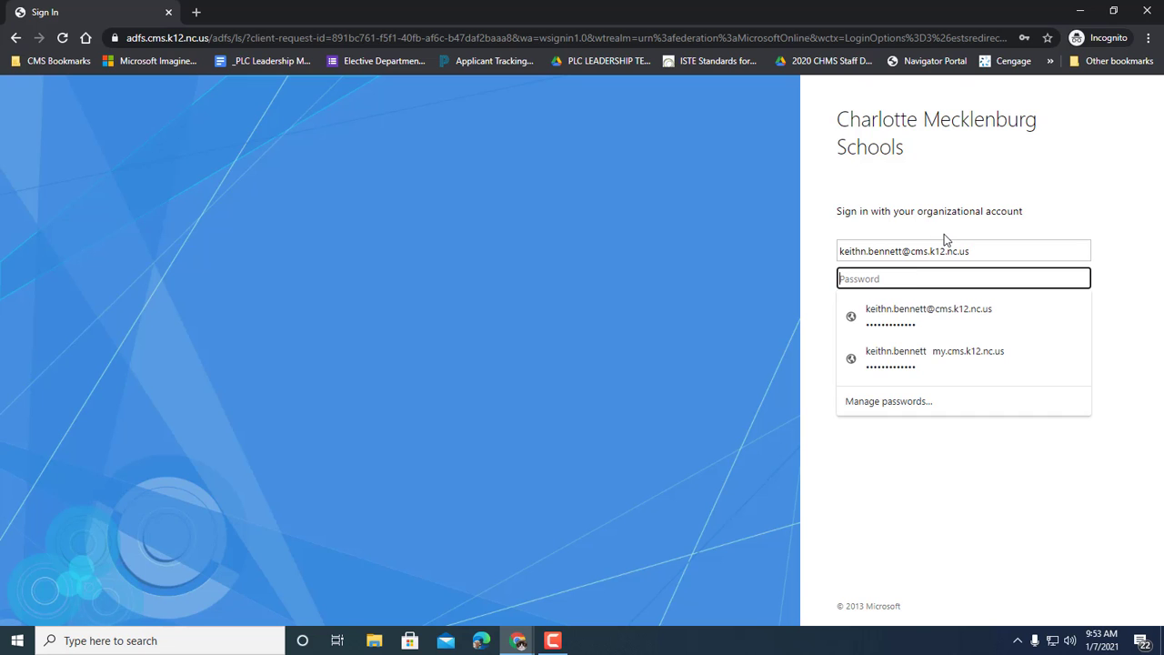
text(••)
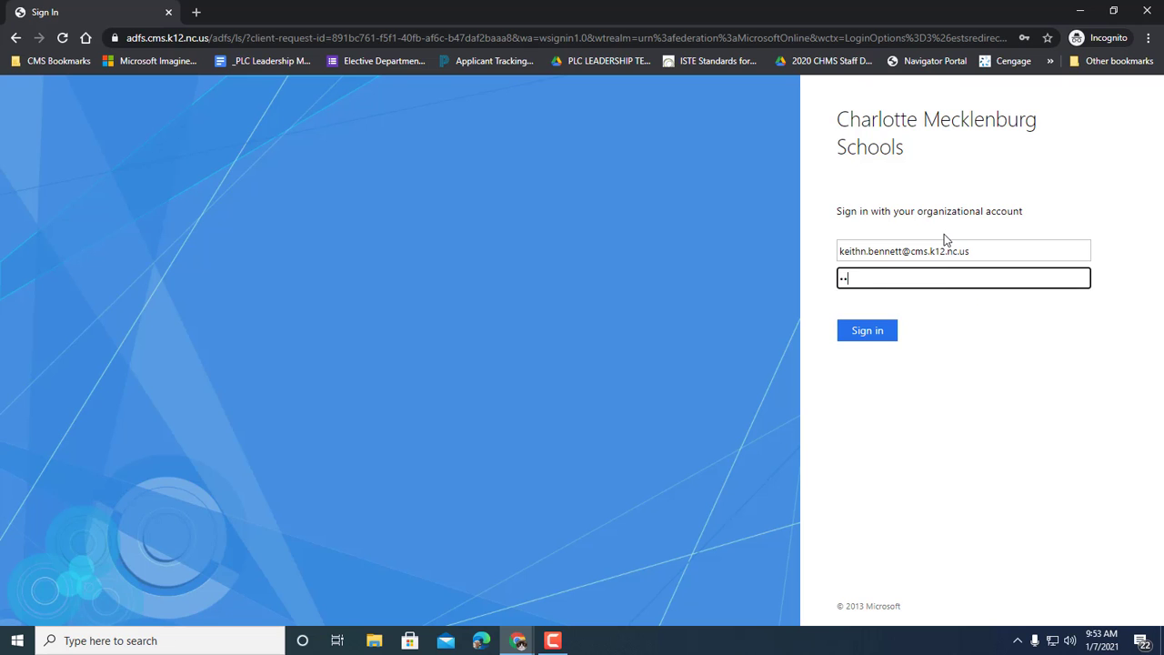
key(BackSpace)
key(BackSpace)
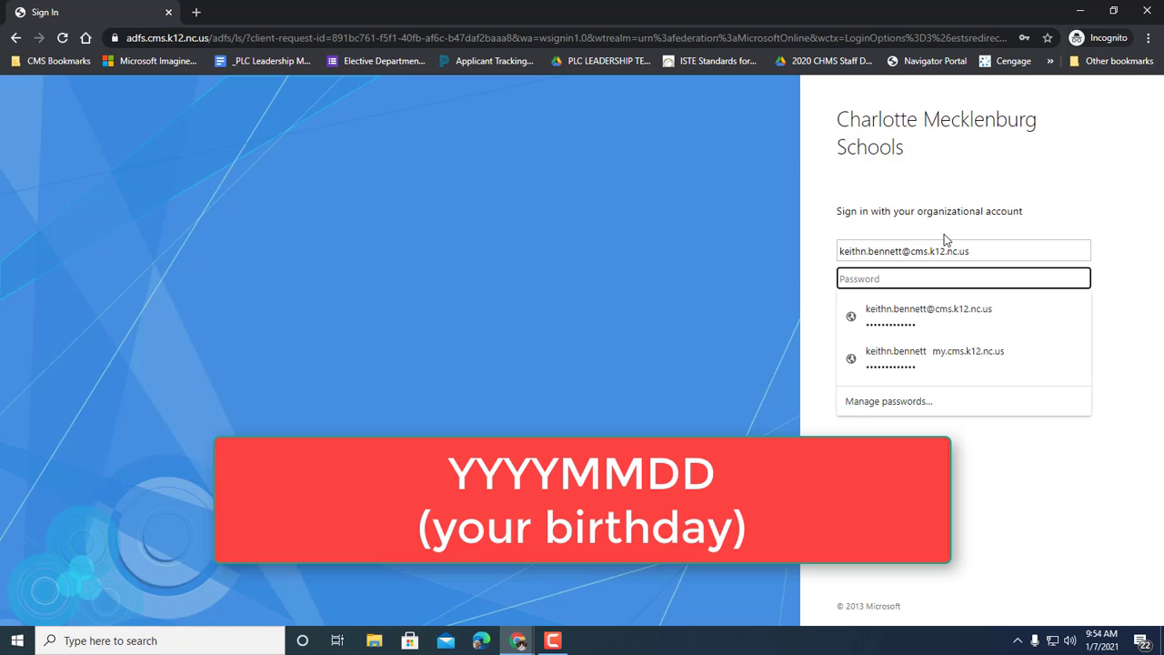
text(••••••)
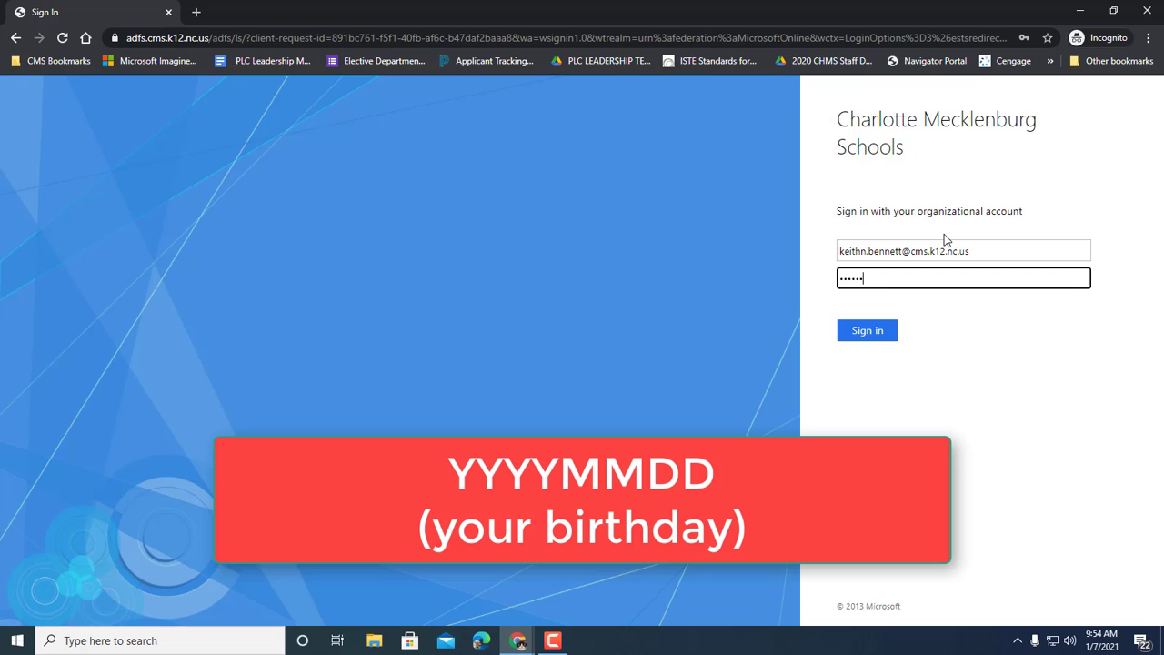
text(••••••)
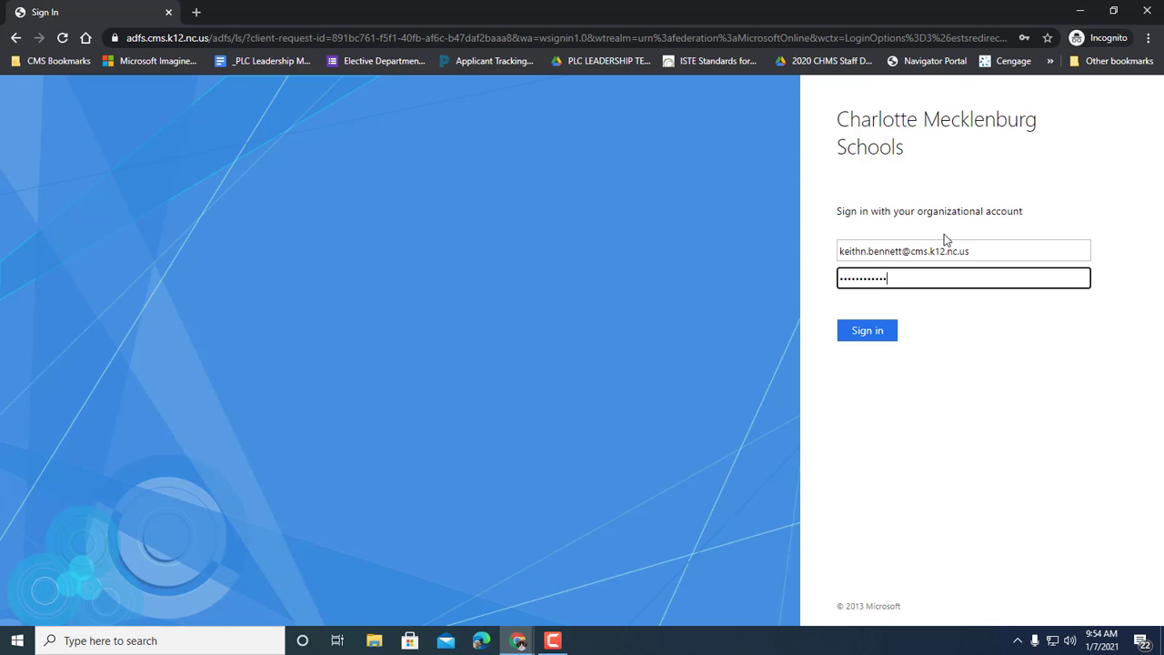
key(Return)
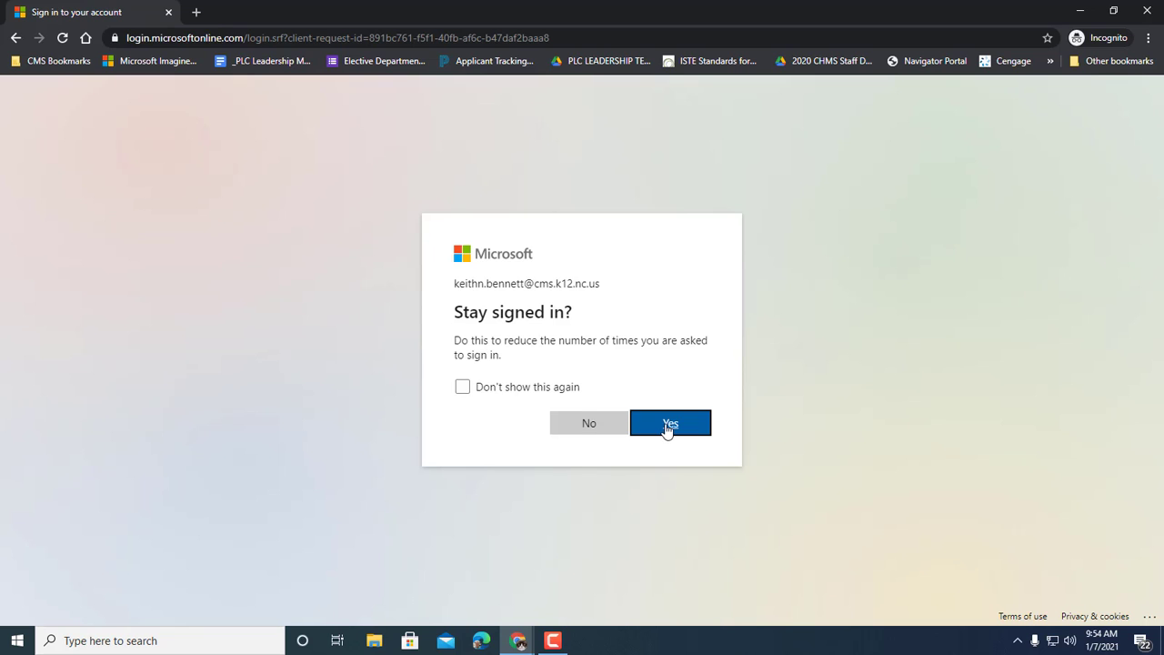
click(592, 424)
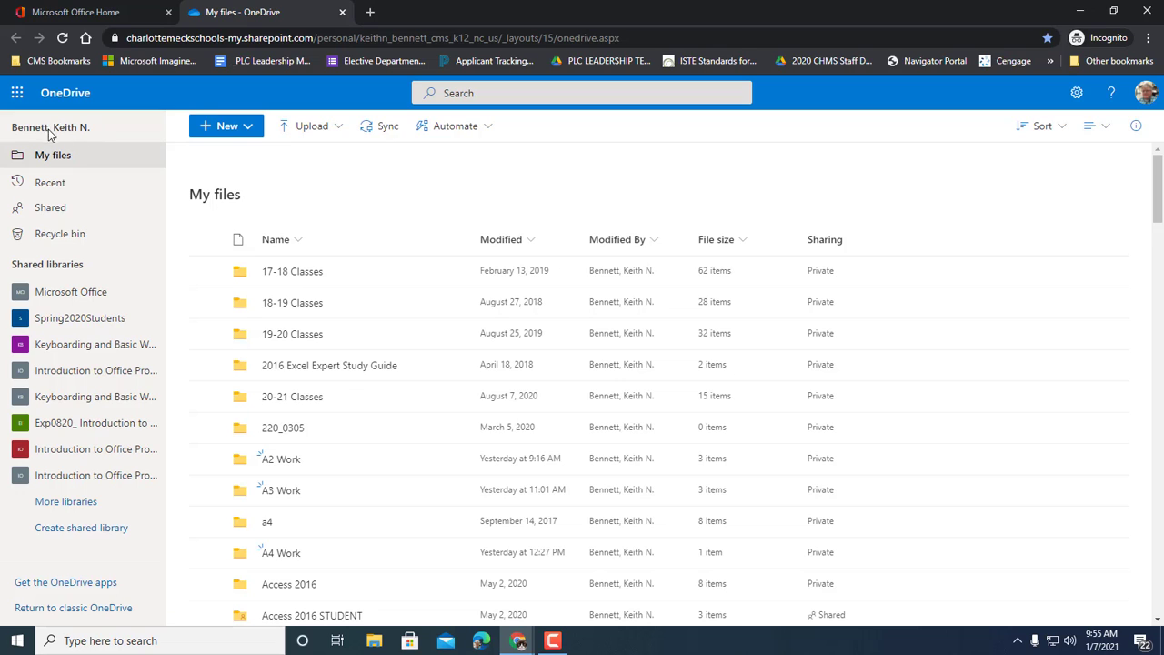
Step: Create a New > Folder in My files named with the student's full name followed by 'Work'
click(247, 130)
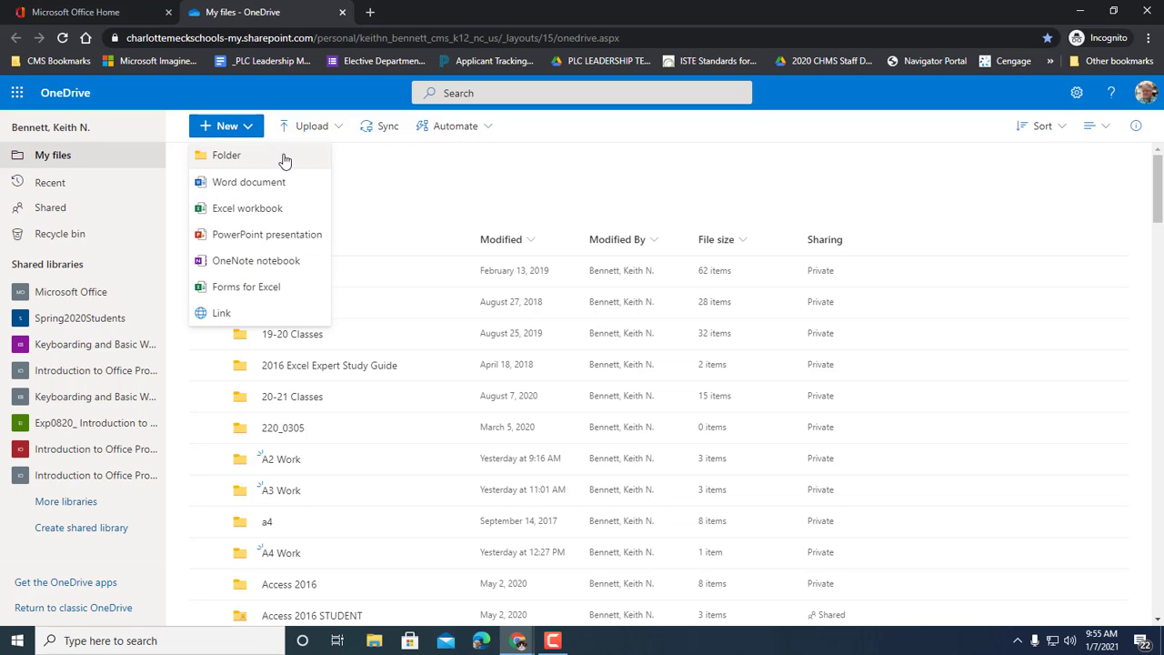
click(284, 159)
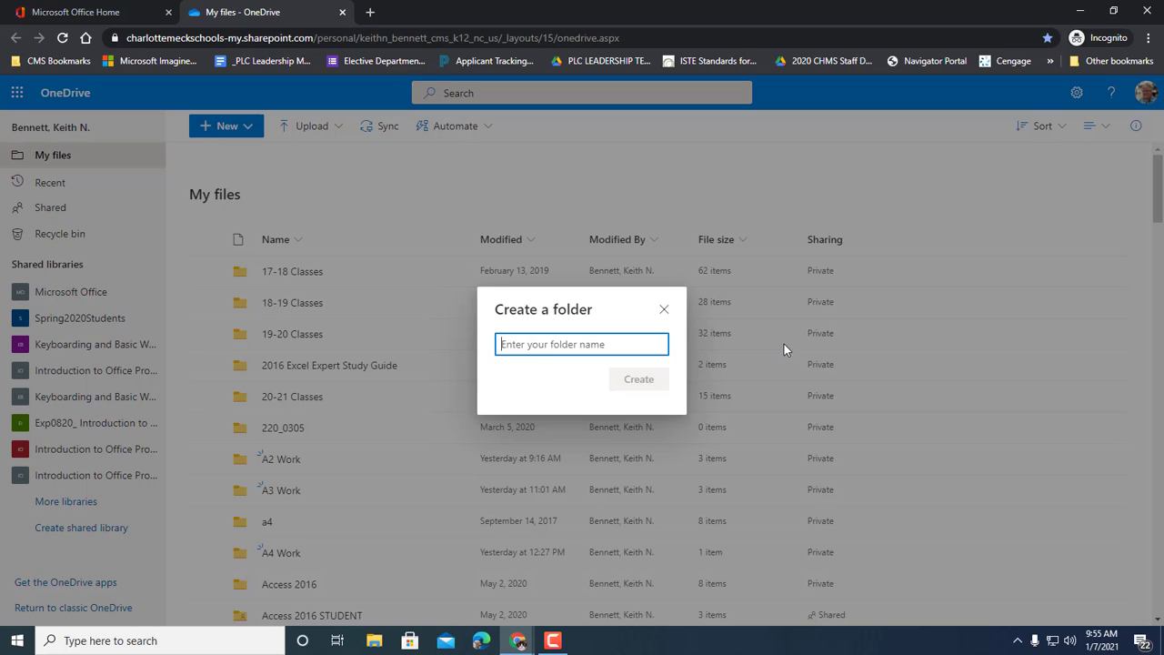
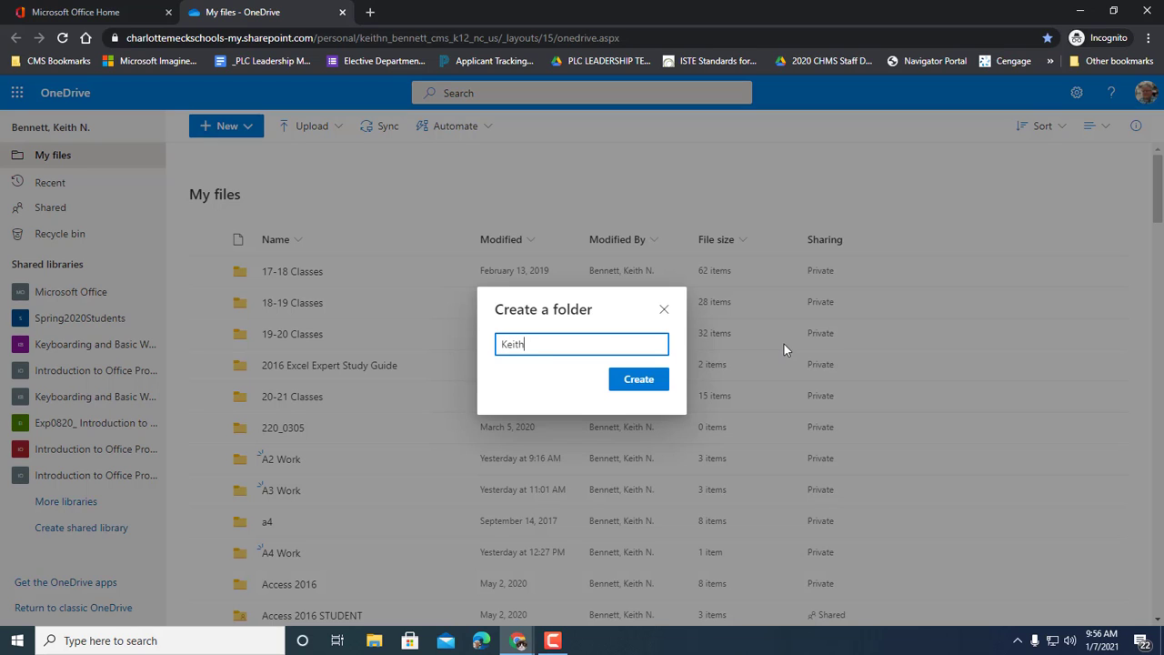
click(645, 381)
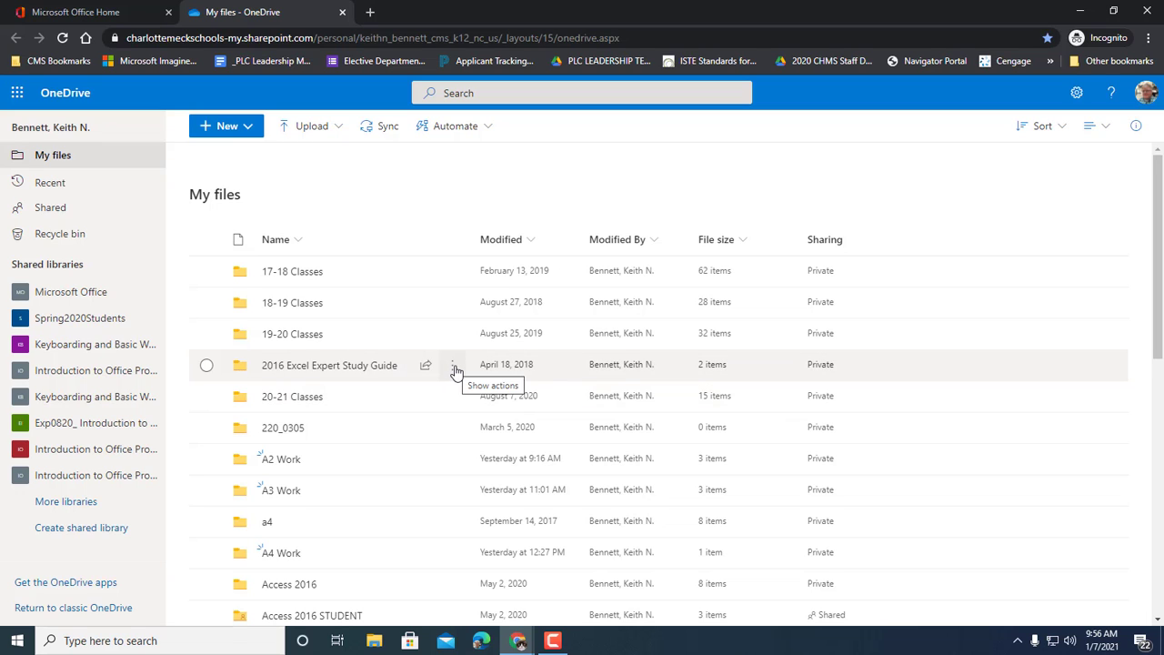
Step: Scroll down the My files list to locate the new empty, Private Work folder
scroll(455, 371, down, 5)
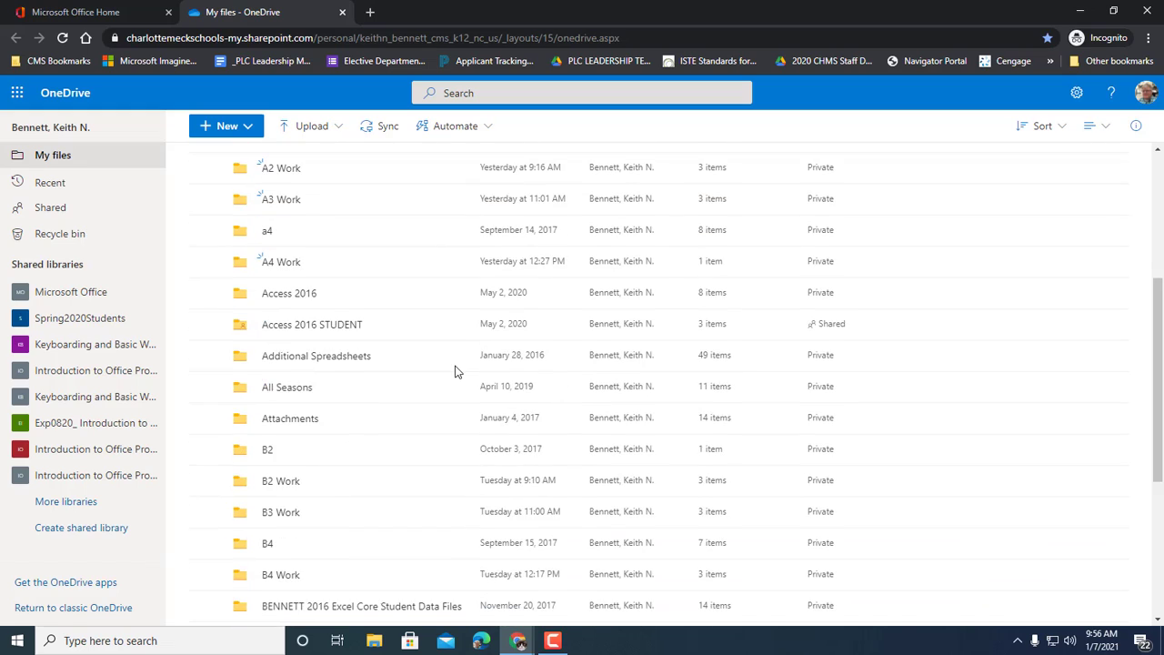
scroll(455, 371, down, 6)
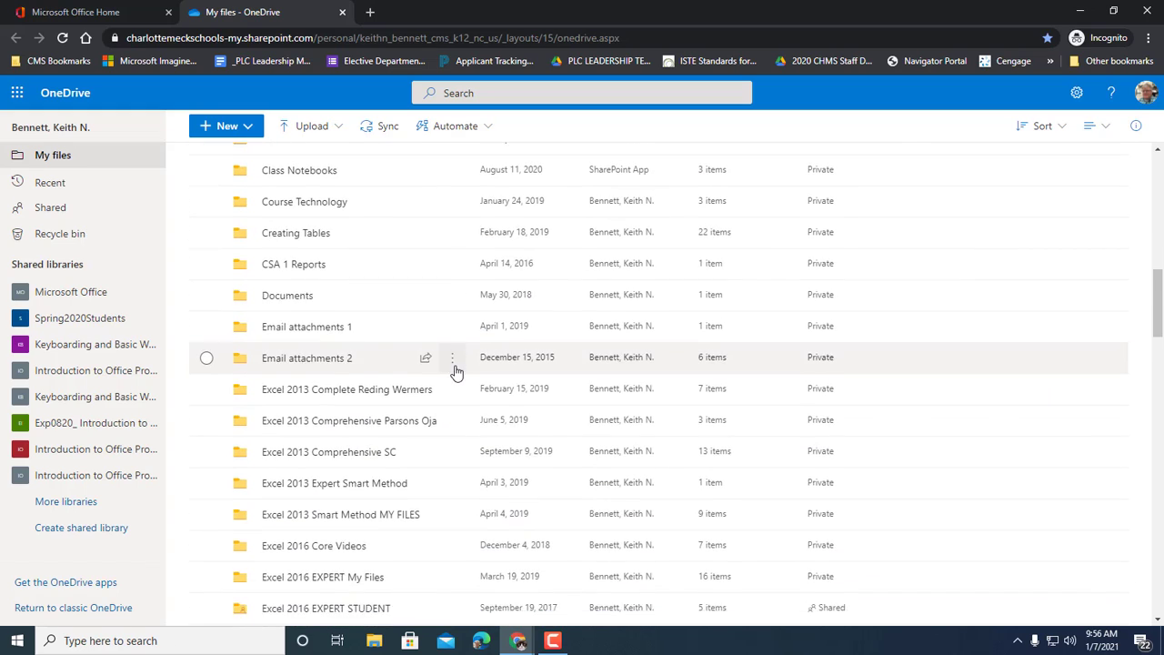
scroll(455, 371, down, 4)
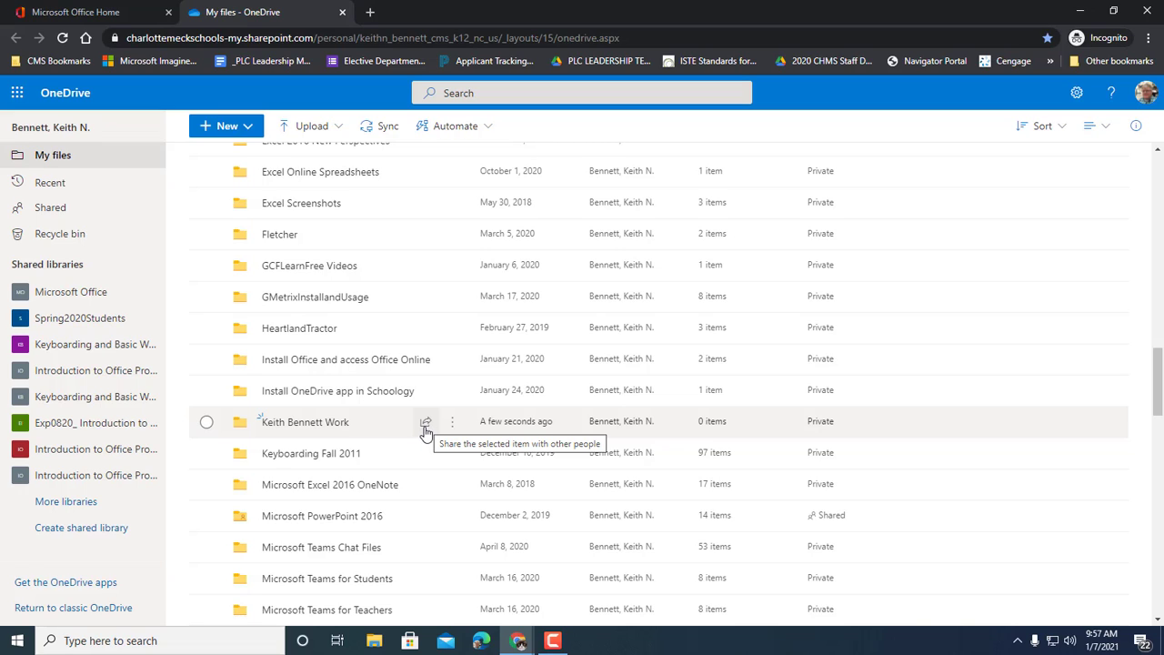
Step: Share the Work folder, adding the teacher's school account as the edit-link recipient
click(426, 424)
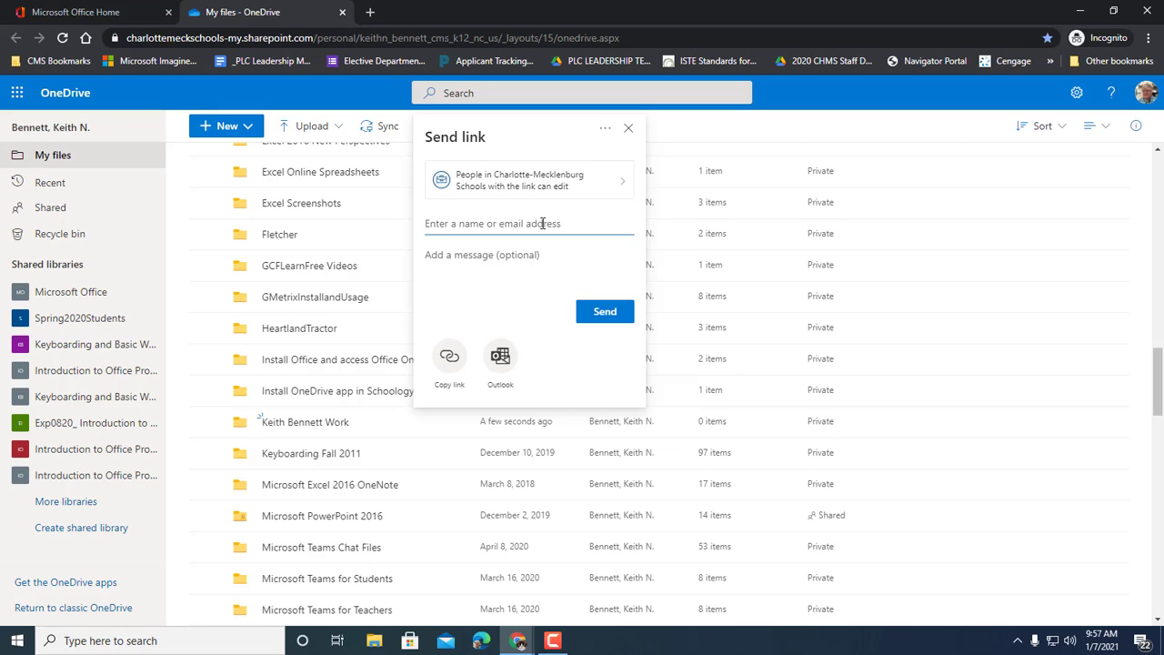
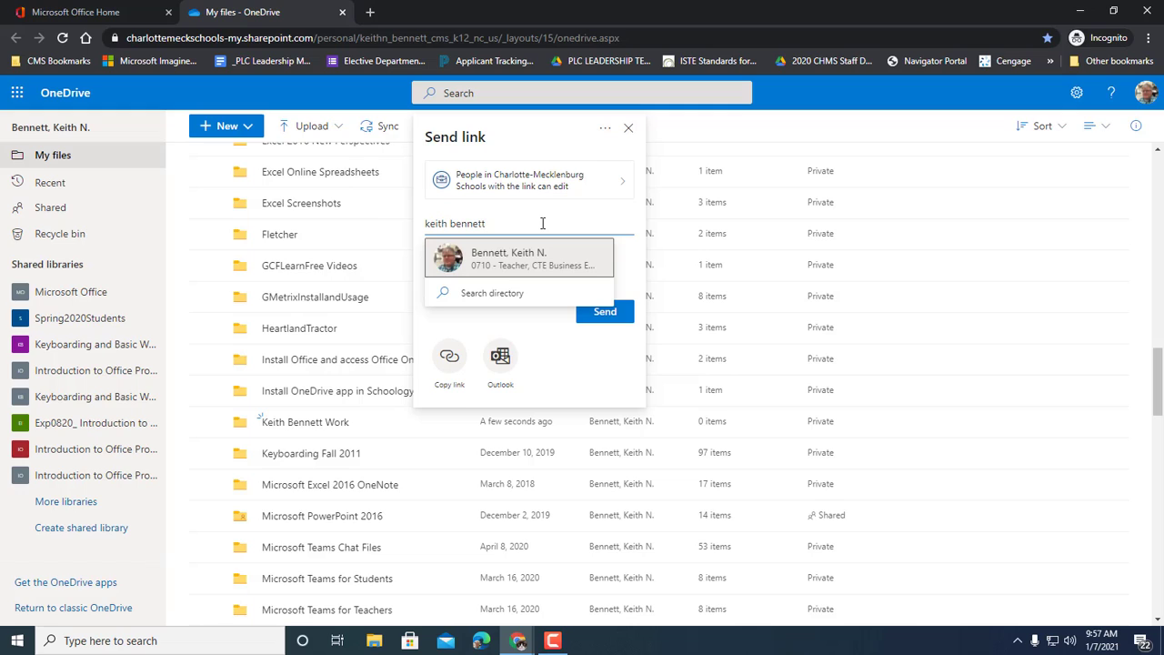
click(511, 264)
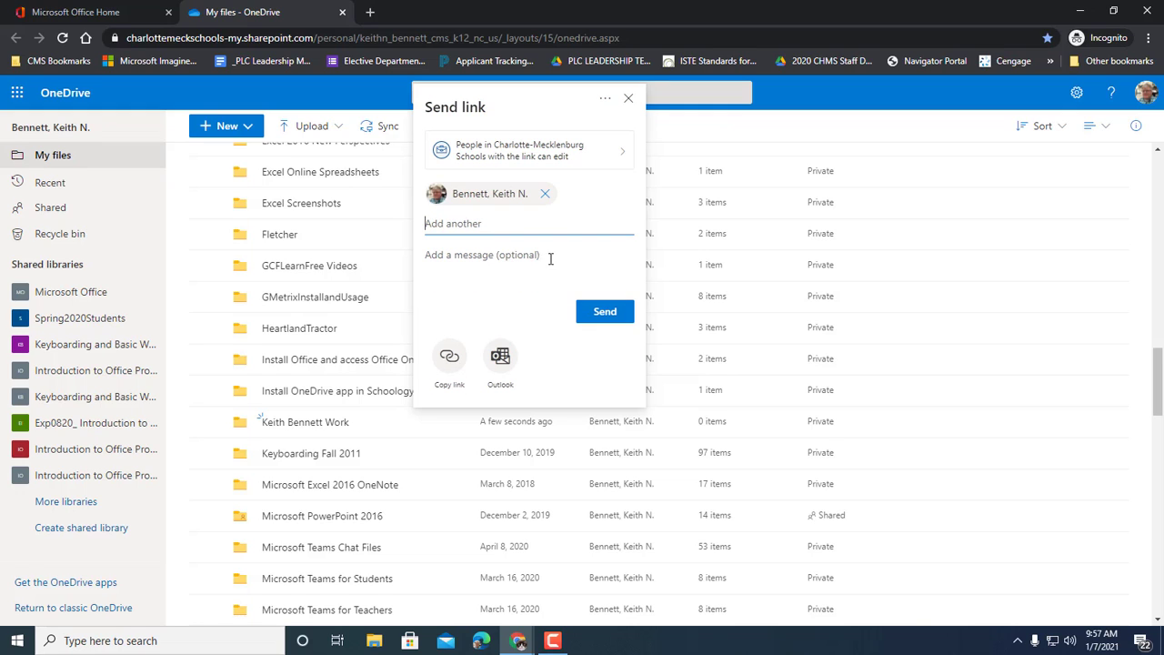
Step: Send the edit link and confirm the Work folder's Sharing column now reads Shared
click(603, 314)
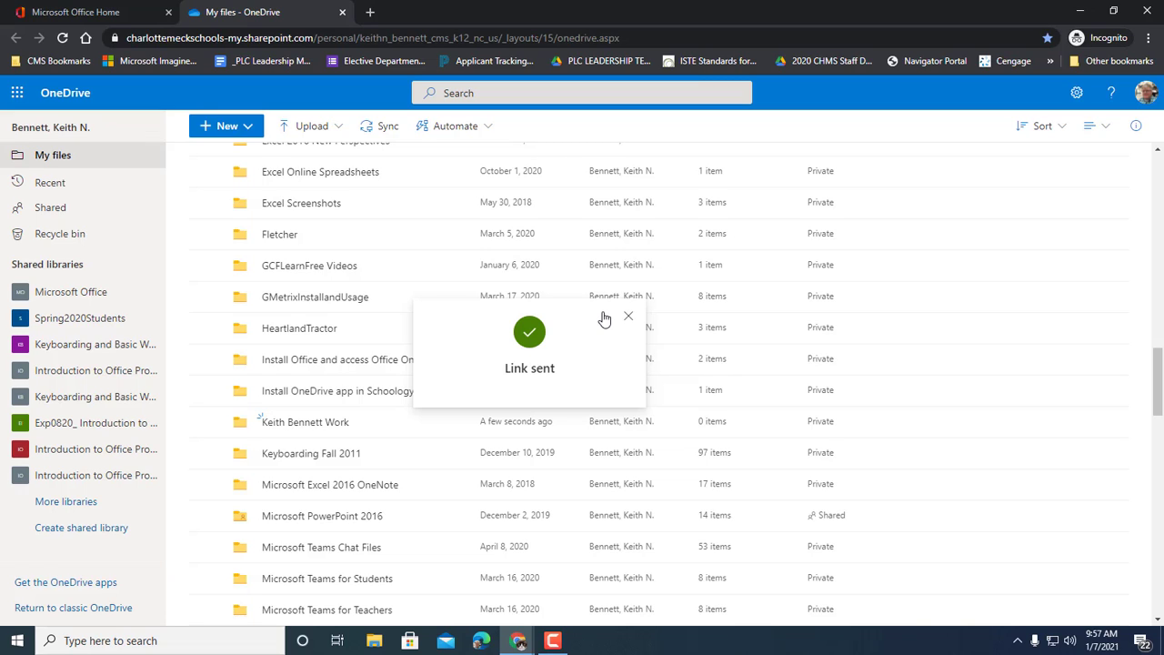
scroll(603, 319, up, 5)
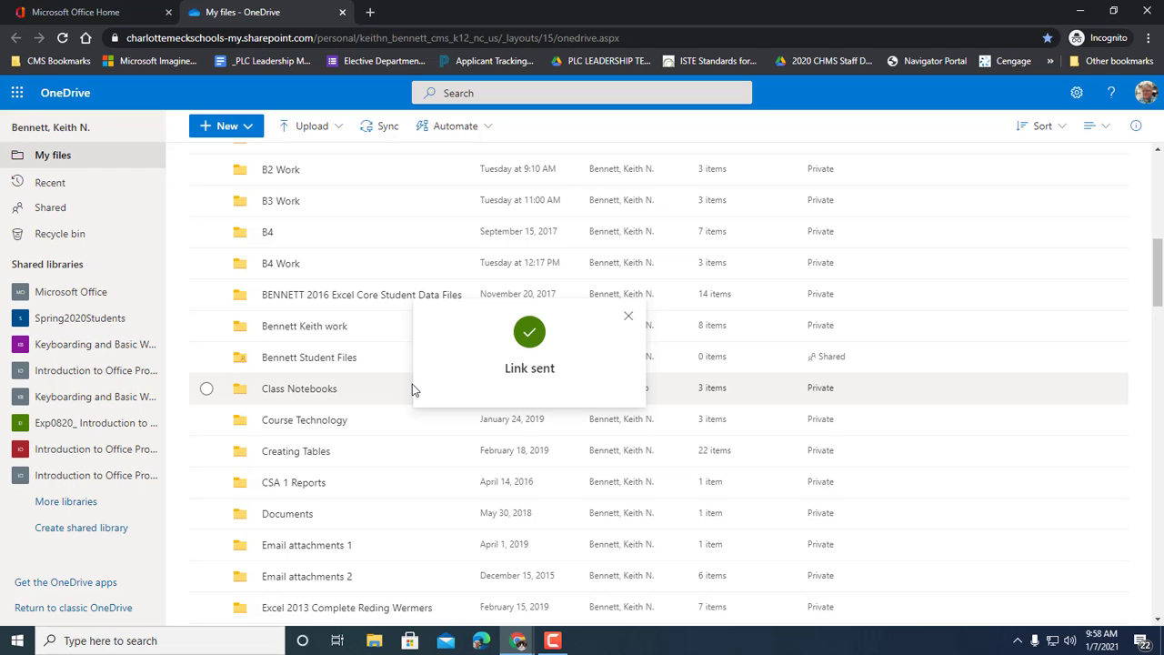
scroll(396, 397, down, 4)
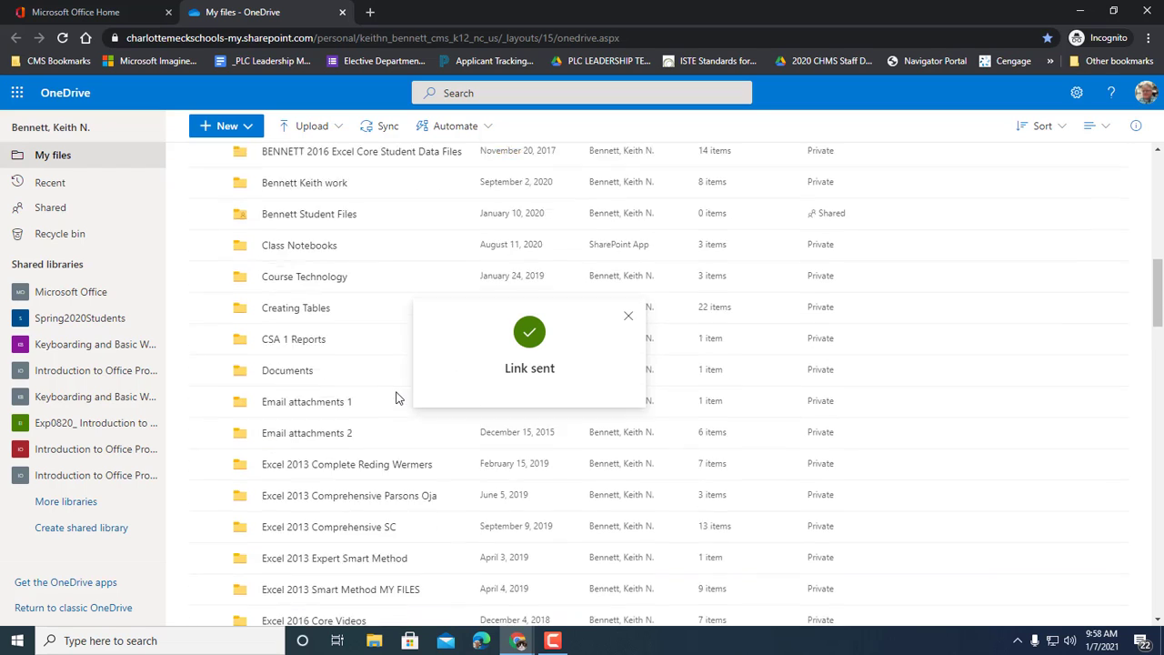
scroll(395, 398, down, 6)
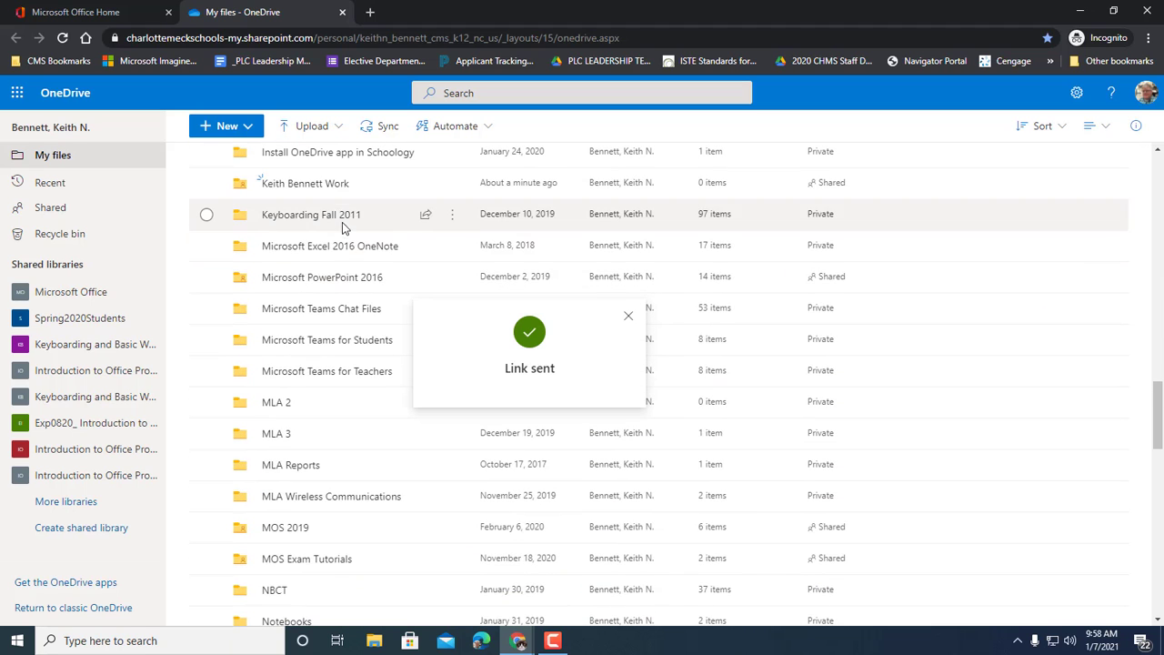